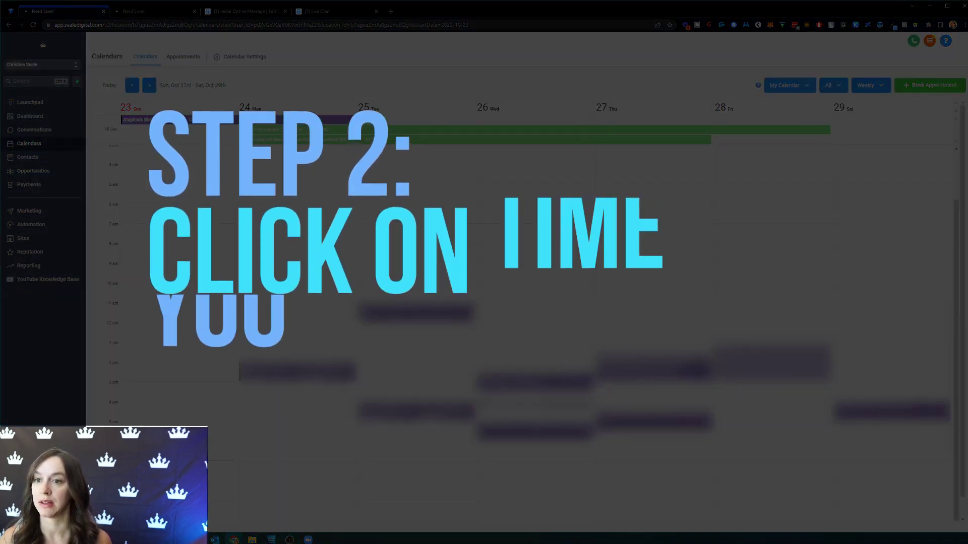
Start a blocked-off time entry from the Monday, Oct 24 8:00 AM calendar slot
{"action": "left_click", "coordinate": [264, 253]}
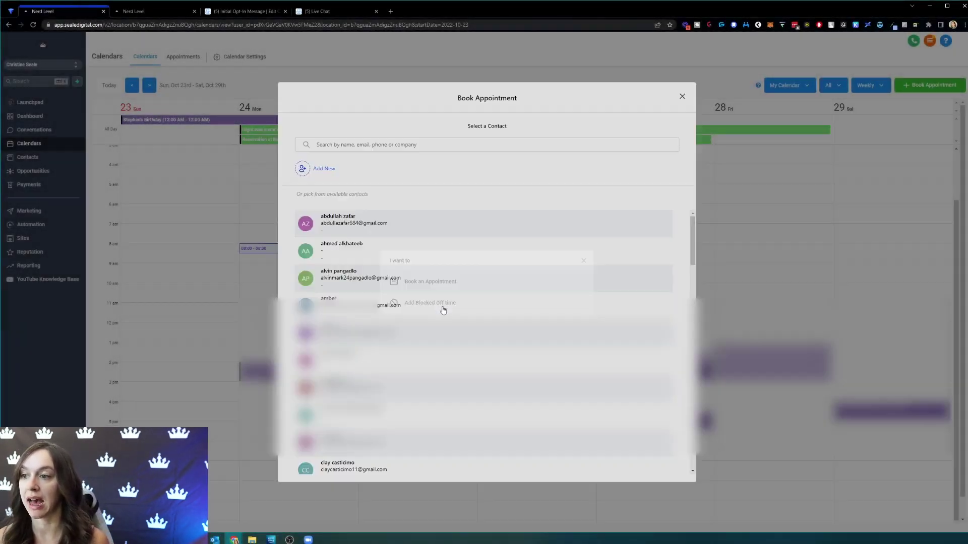
{"action": "left_click", "coordinate": [443, 305]}
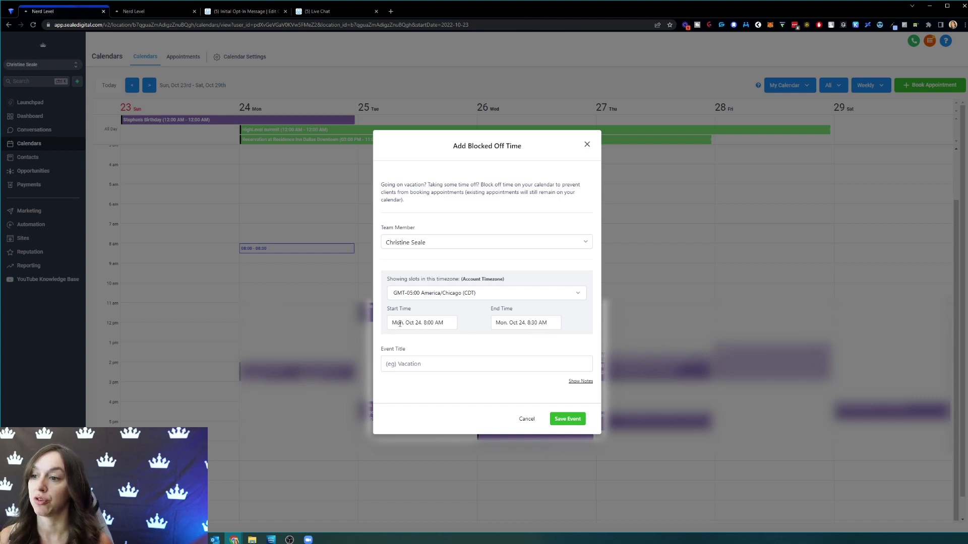
Set the block's end to Friday, Oct 28 at 8:30 PM
{"action": "left_click", "coordinate": [507, 321]}
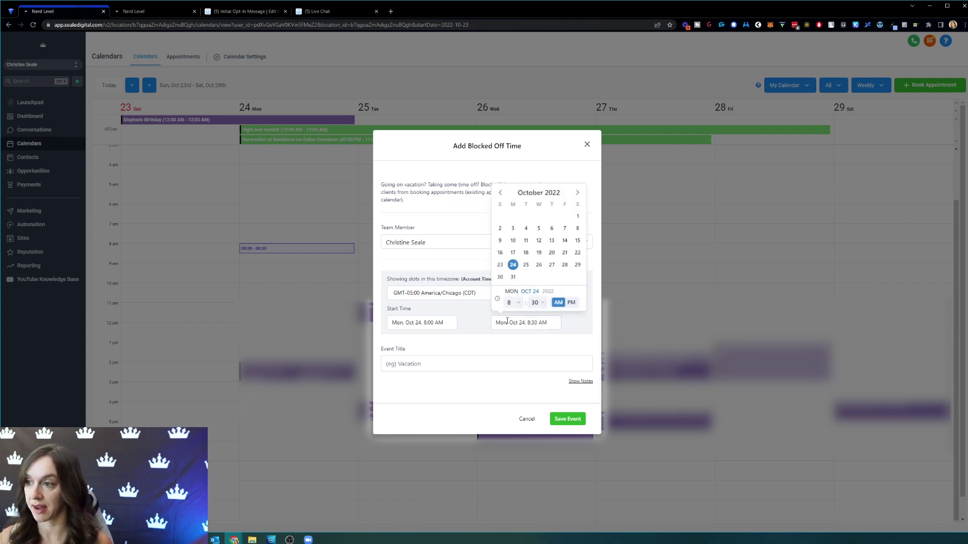
{"action": "left_click", "coordinate": [565, 266]}
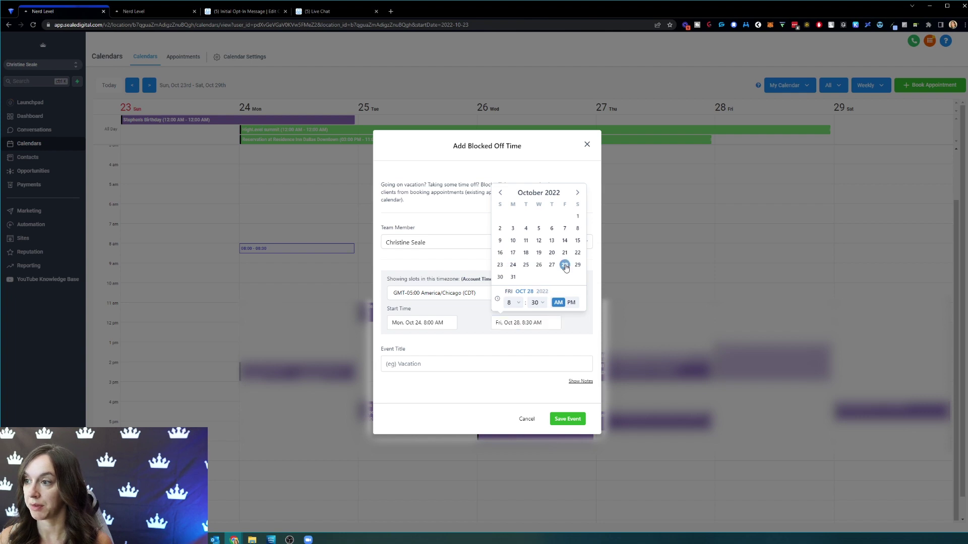
{"action": "left_click", "coordinate": [571, 303]}
Title the event 'GHL Summit', show the notes field, and save it
{"action": "left_click", "coordinate": [480, 364]}
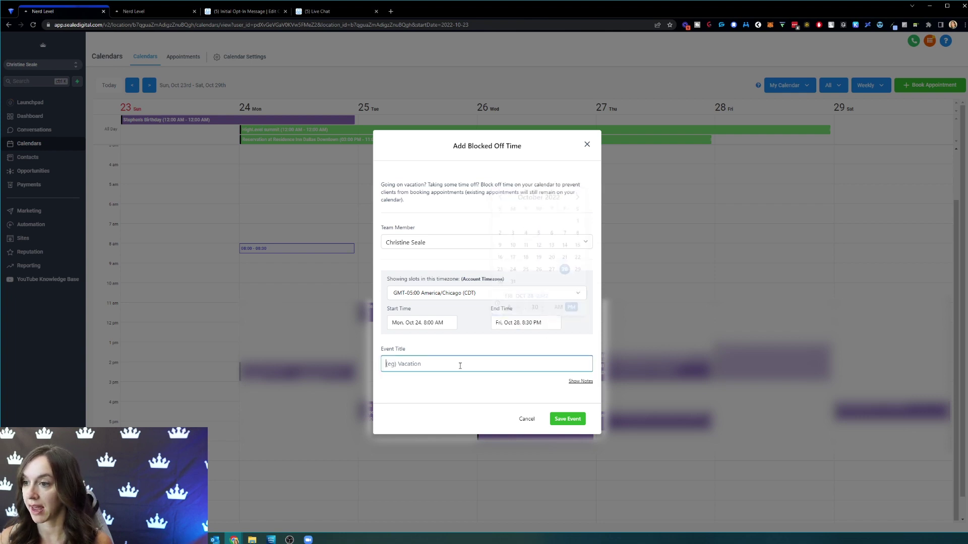
{"action": "type", "text": "HL Summit"}
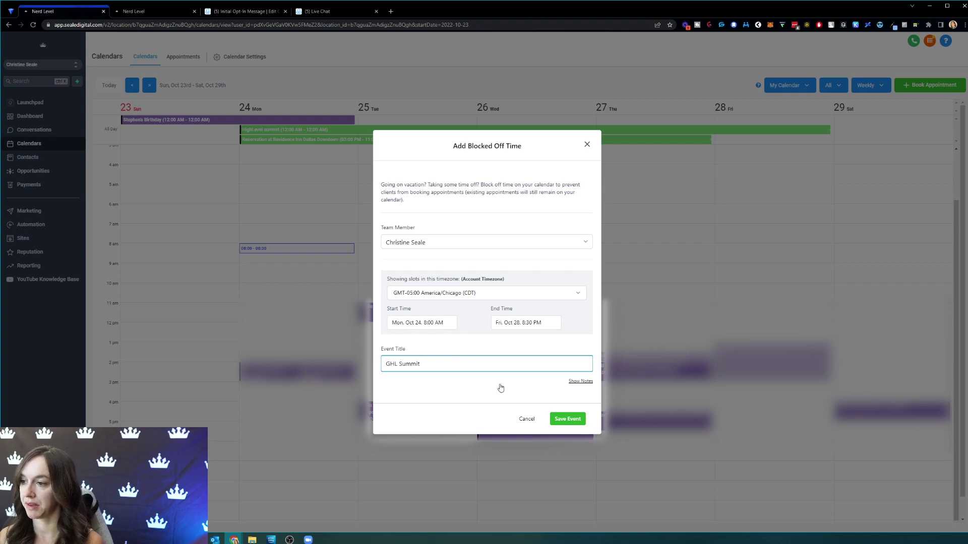
{"action": "left_click", "coordinate": [580, 382]}
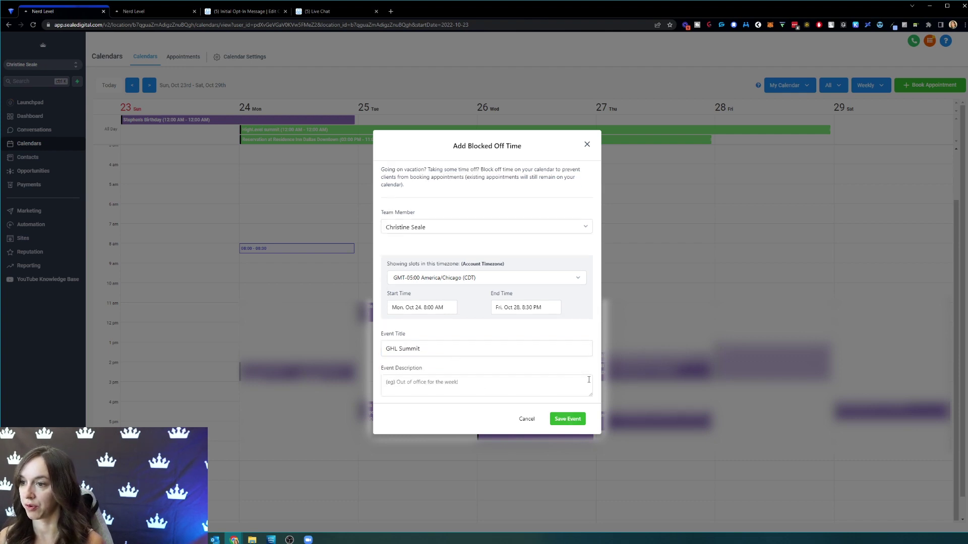
{"action": "left_click", "coordinate": [567, 419]}
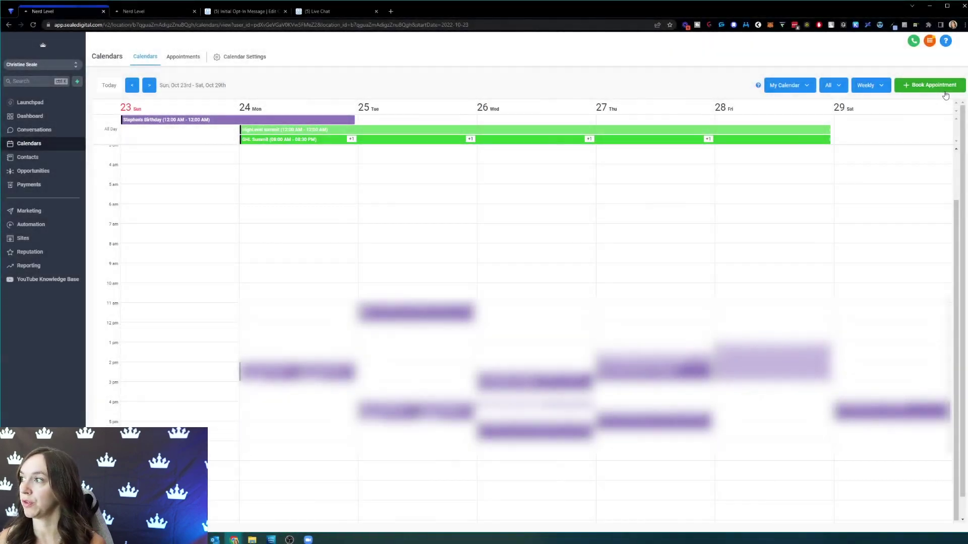
Start a new appointment and select the contact found by name search
{"action": "left_click", "coordinate": [944, 88]}
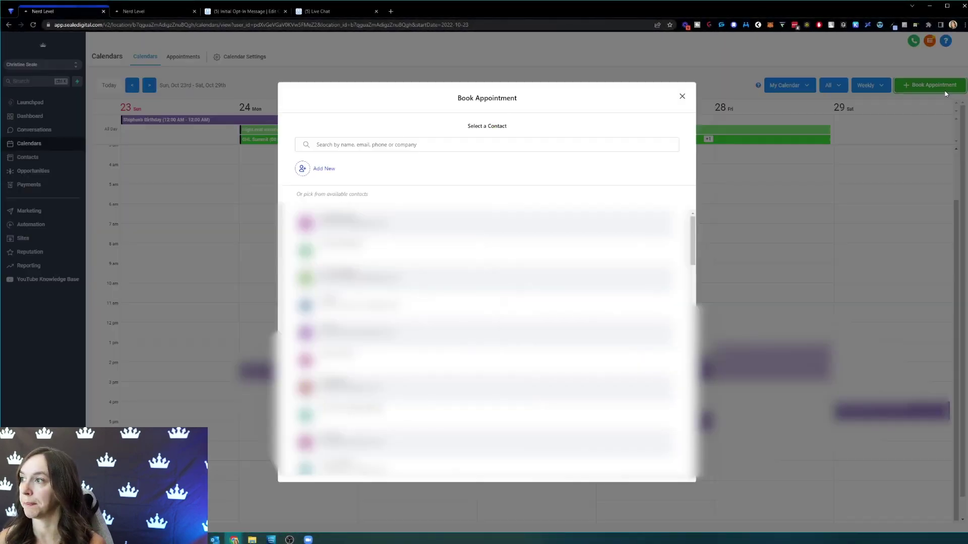
{"action": "left_click", "coordinate": [403, 145]}
{"action": "type", "text": "seale"}
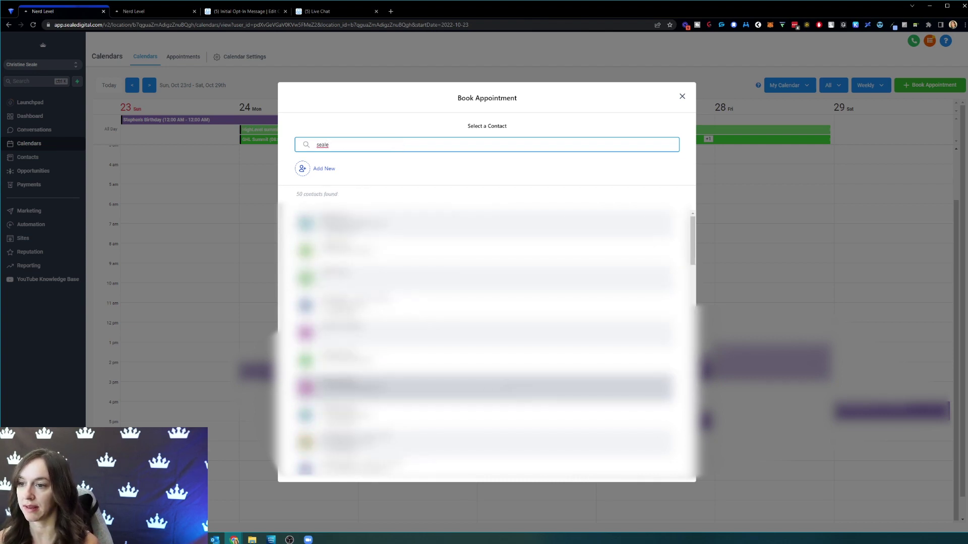
{"action": "left_click", "coordinate": [353, 387]}
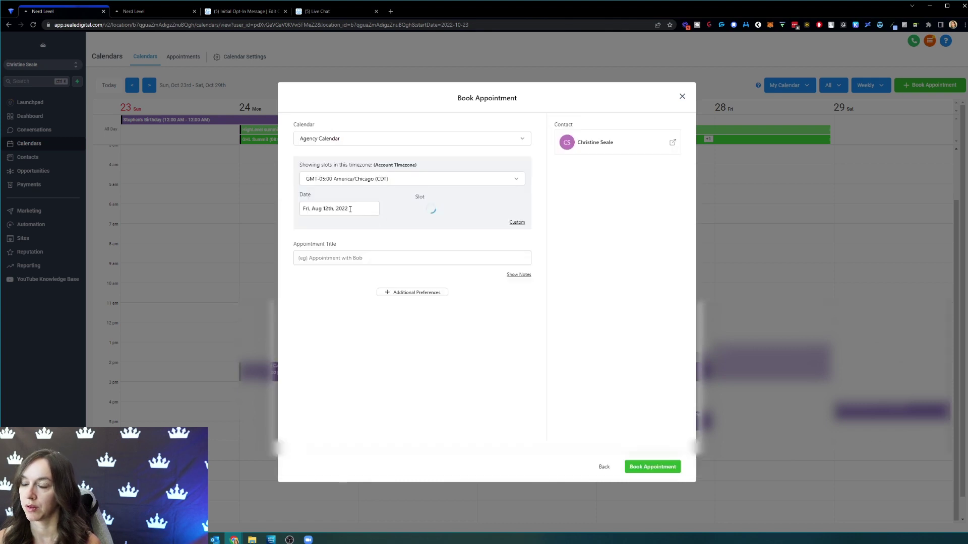
Set the appointment date to Monday, Oct 24th, 2022 and review the offered time slots
{"action": "left_click", "coordinate": [347, 212]}
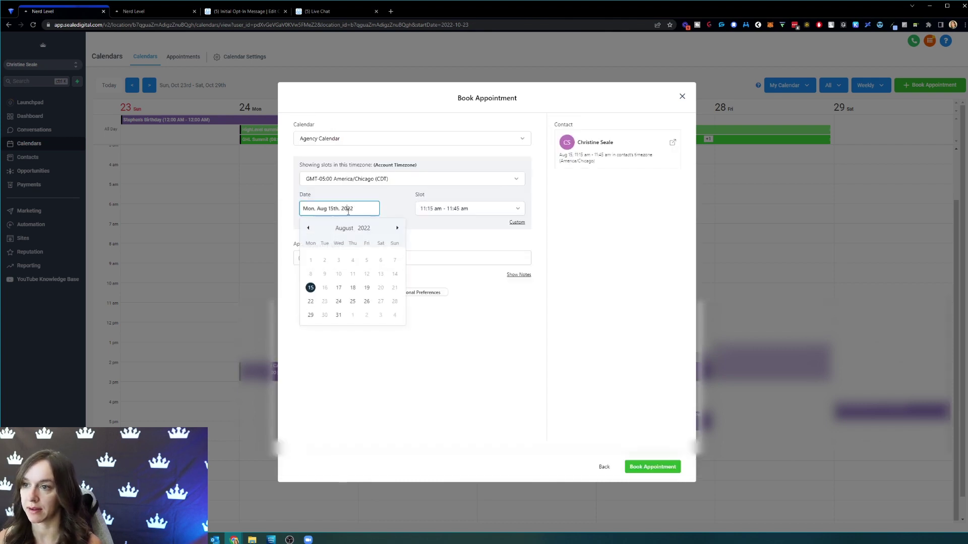
{"action": "left_click", "coordinate": [398, 228]}
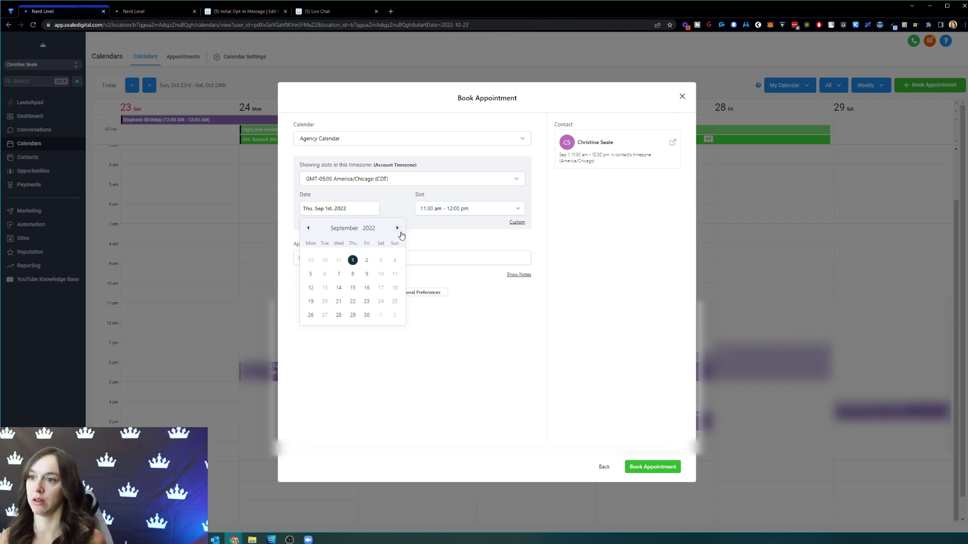
{"action": "left_click", "coordinate": [398, 228]}
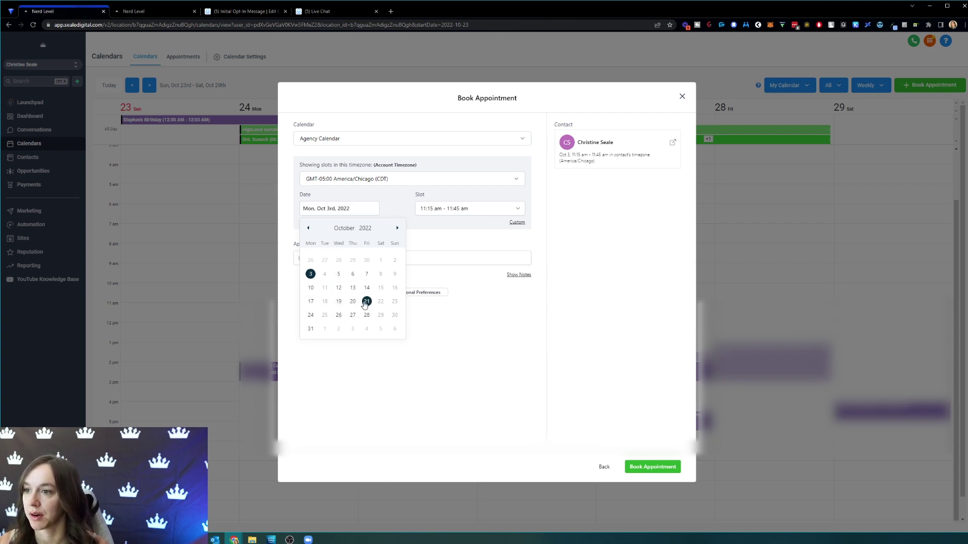
{"action": "left_click", "coordinate": [310, 316]}
{"action": "left_click", "coordinate": [476, 209]}
{"action": "left_click", "coordinate": [481, 210]}
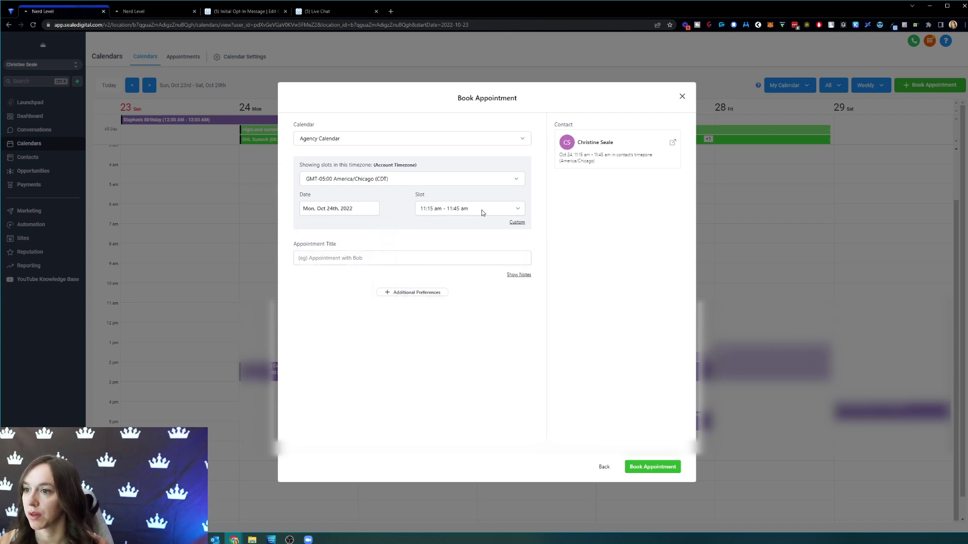
{"action": "left_click", "coordinate": [486, 212]}
Switch the booking to the personal collaboration calendar
{"action": "left_click", "coordinate": [540, 148]}
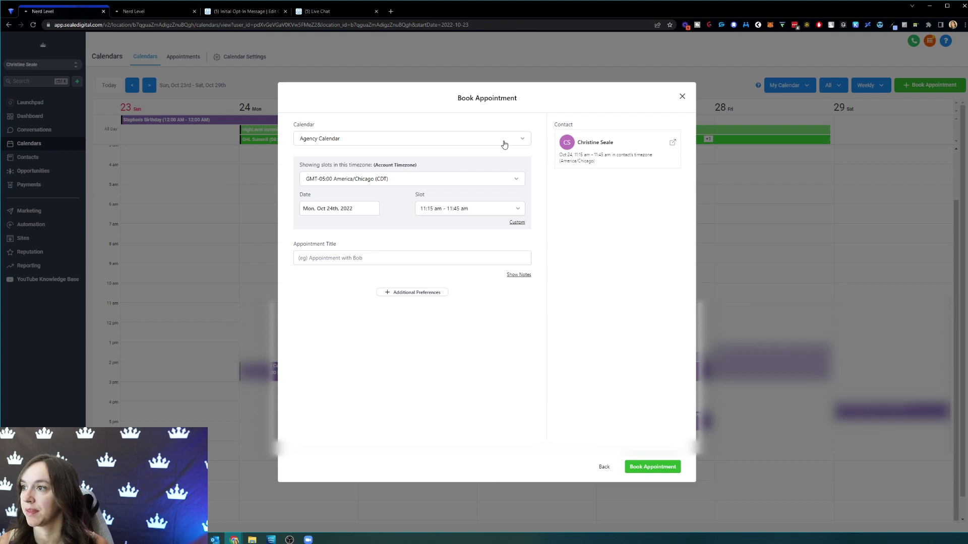
{"action": "left_click", "coordinate": [504, 143]}
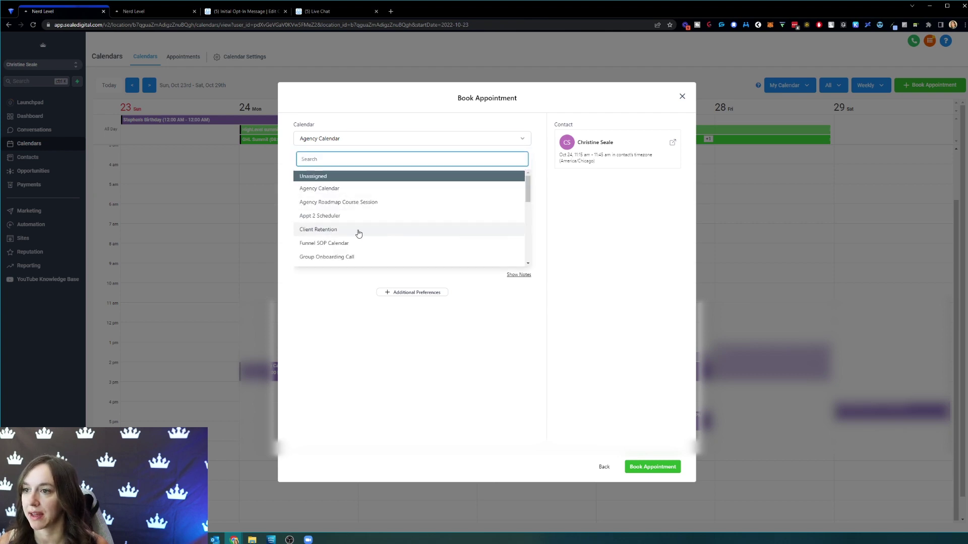
{"action": "scroll", "coordinate": [358, 232], "scroll_direction": "down", "scroll_amount": 5}
{"action": "scroll", "coordinate": [359, 233], "scroll_direction": "down", "scroll_amount": 1}
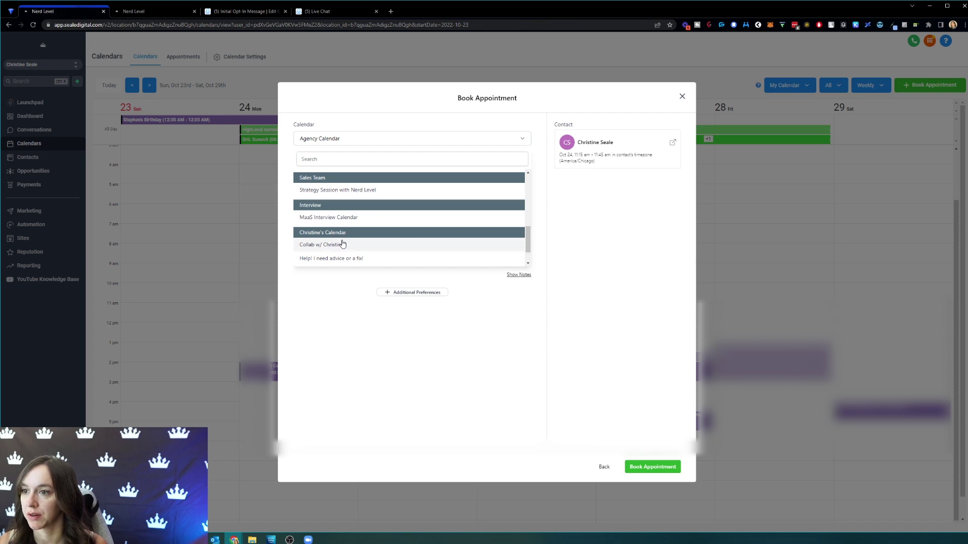
{"action": "scroll", "coordinate": [343, 242], "scroll_direction": "down", "scroll_amount": 1}
{"action": "left_click", "coordinate": [349, 219]}
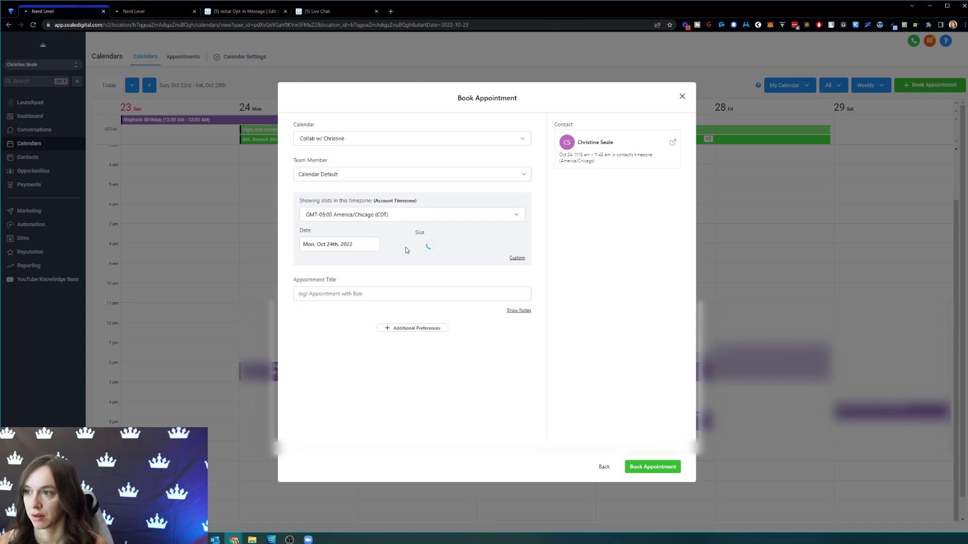
Confirm Oct 24–30 is greyed out in the date picker, then reveal Additional Preferences
{"action": "left_click", "coordinate": [348, 246]}
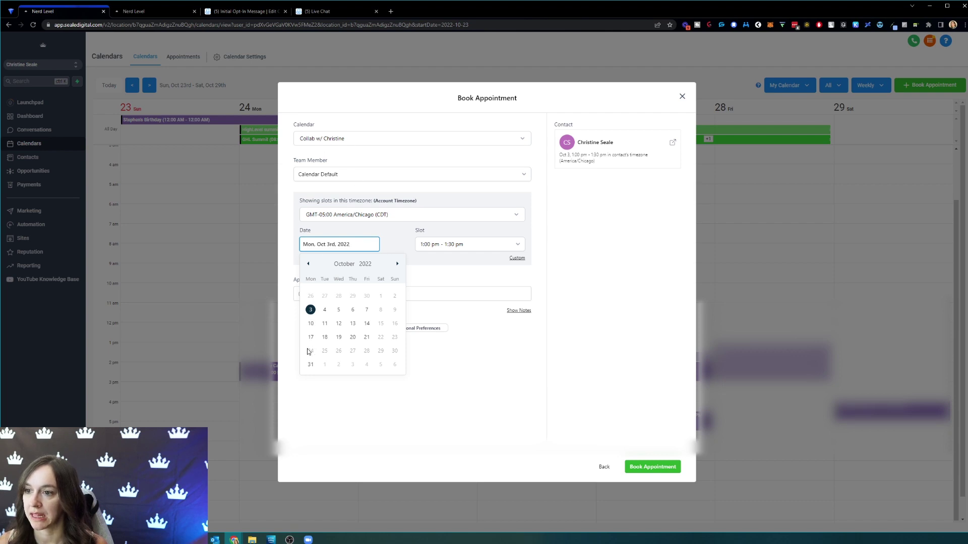
{"action": "left_click_drag", "start_coordinate": [308, 352], "coordinate": [402, 356]}
{"action": "left_click", "coordinate": [459, 369]}
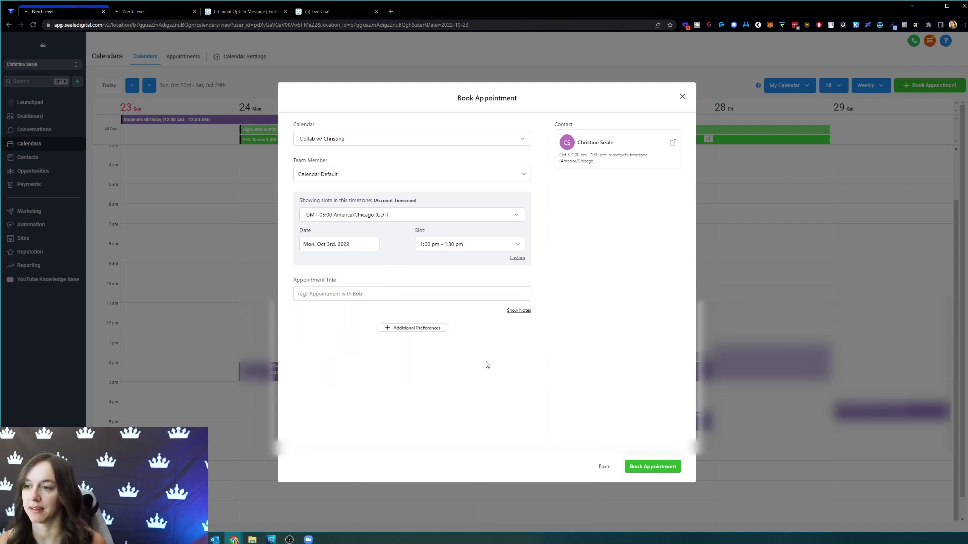
{"action": "left_click", "coordinate": [432, 328]}
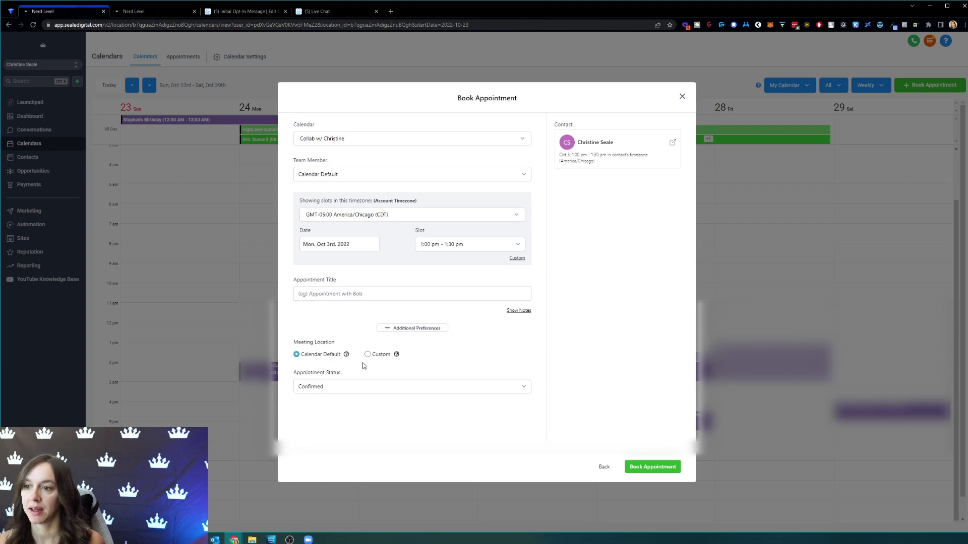